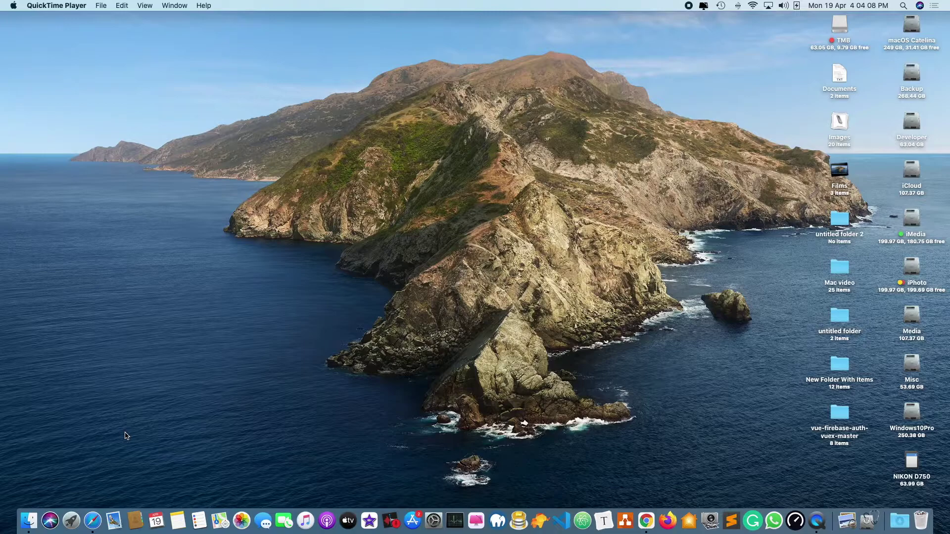
# In Safari, search Google for "bootable macos catalina usb" and open Apple Support's article on creating a bootable installer for macOS.
pyautogui.click(98, 515)
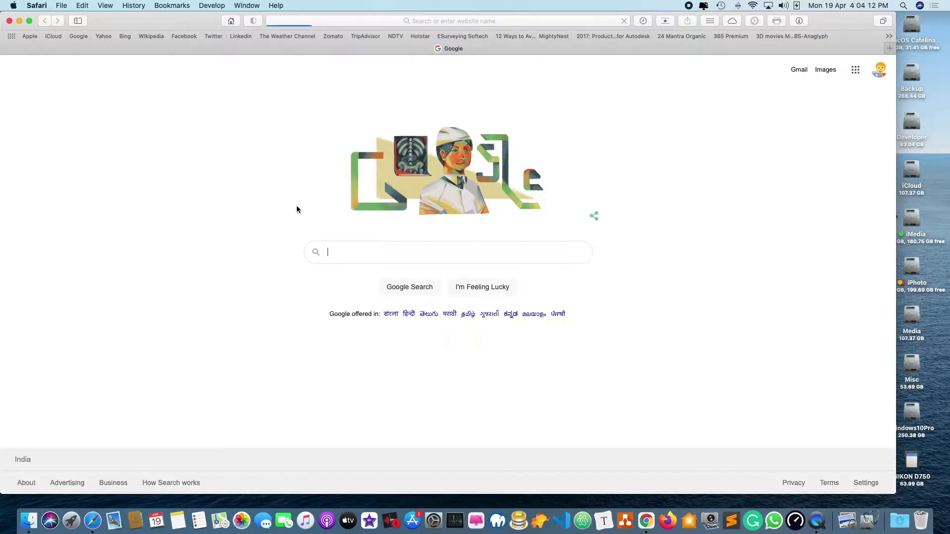
pyautogui.click(359, 249)
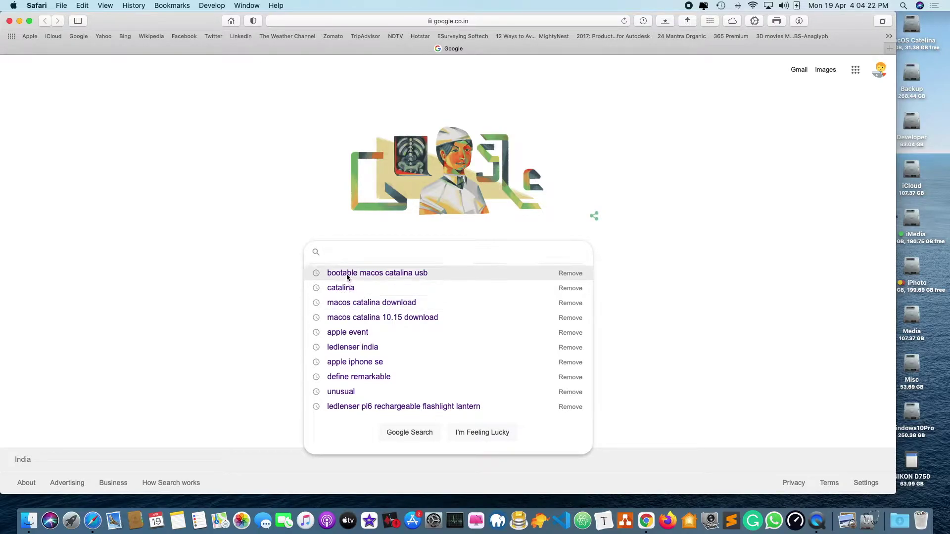
pyautogui.click(346, 274)
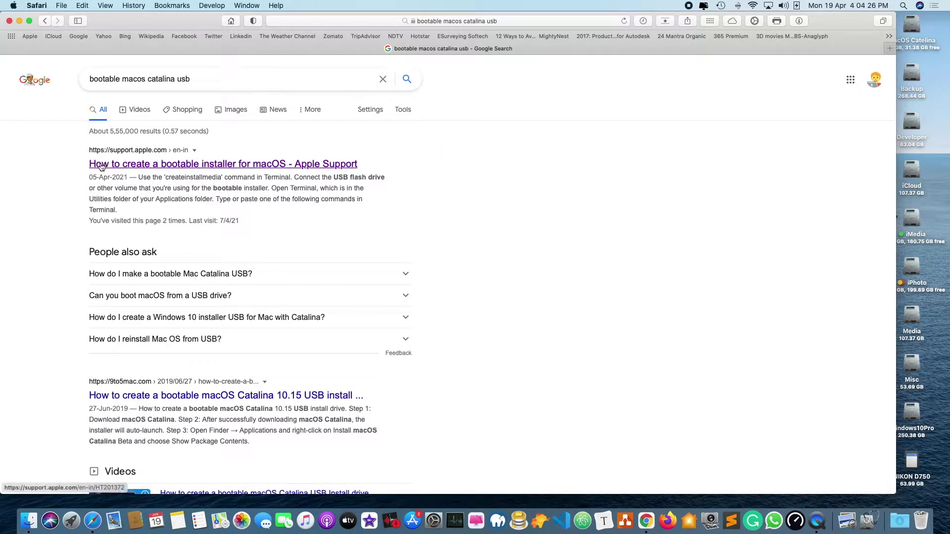
pyautogui.click(159, 167)
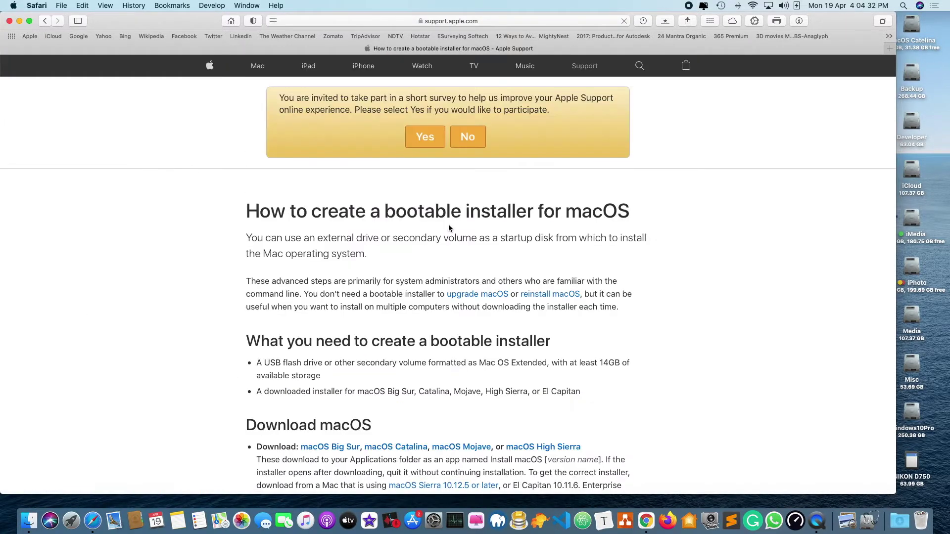
# Open the article's macOS Catalina download link in the App Store and start downloading macOS Catalina 10.15.7.
pyautogui.scroll(-5, 429, 254)
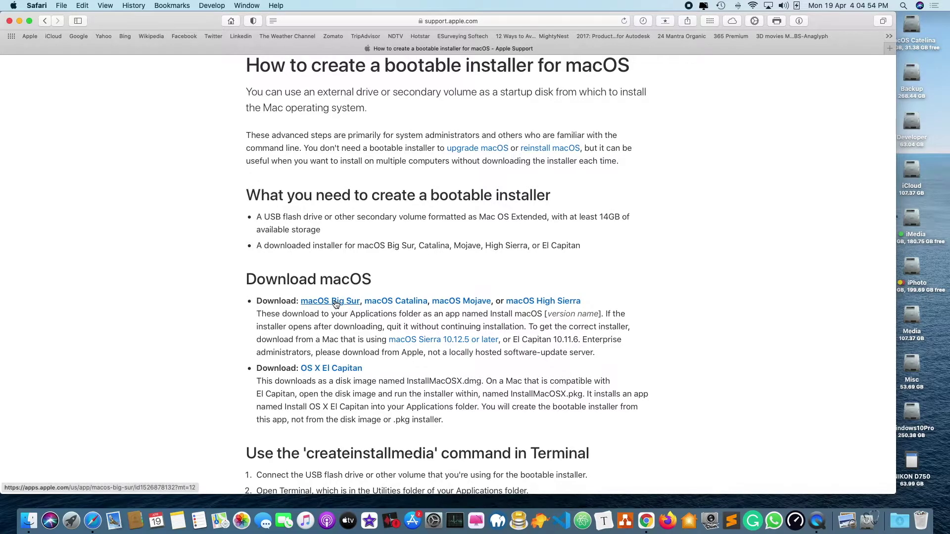
pyautogui.click(391, 303)
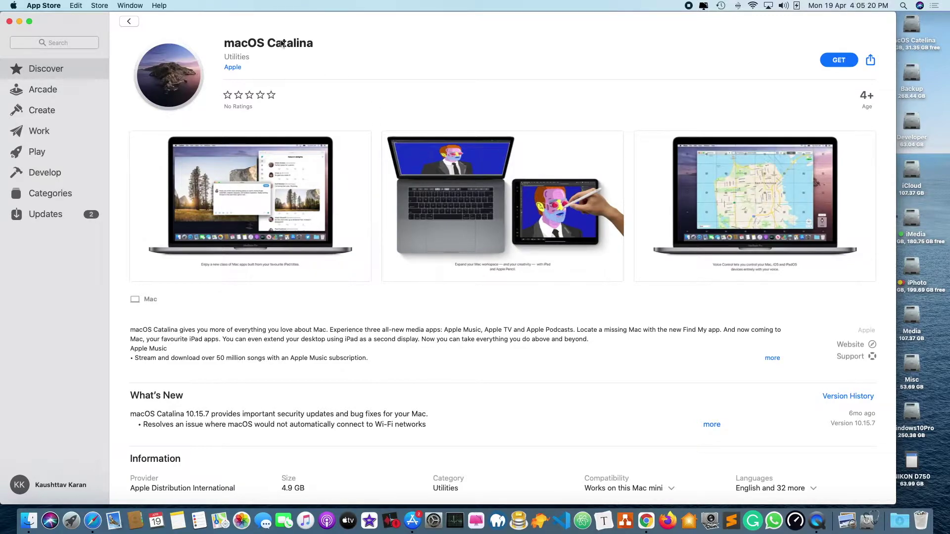
pyautogui.click(835, 60)
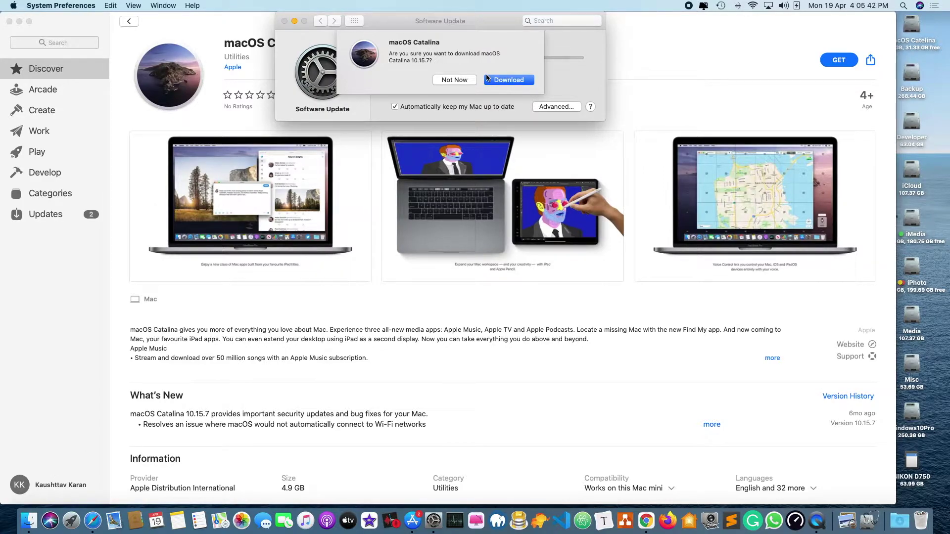
pyautogui.click(509, 80)
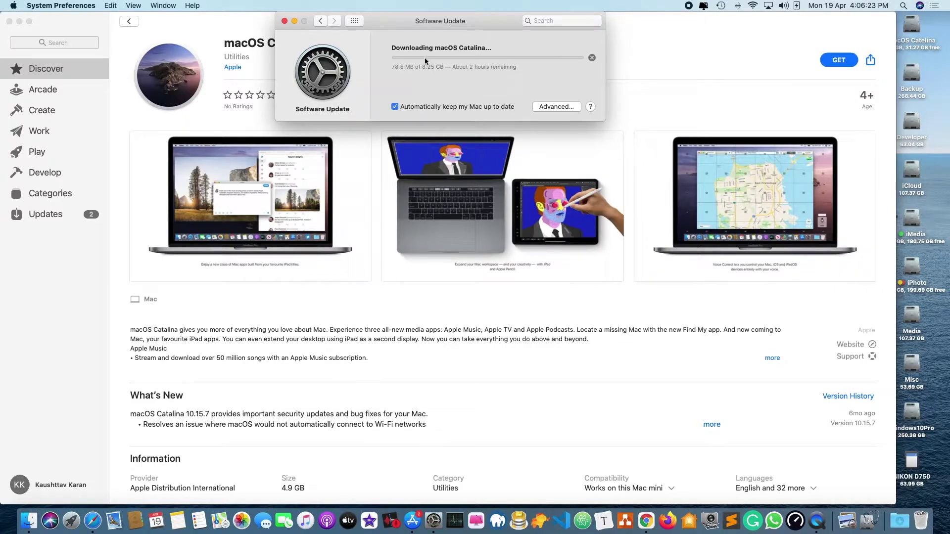
pyautogui.click(294, 22)
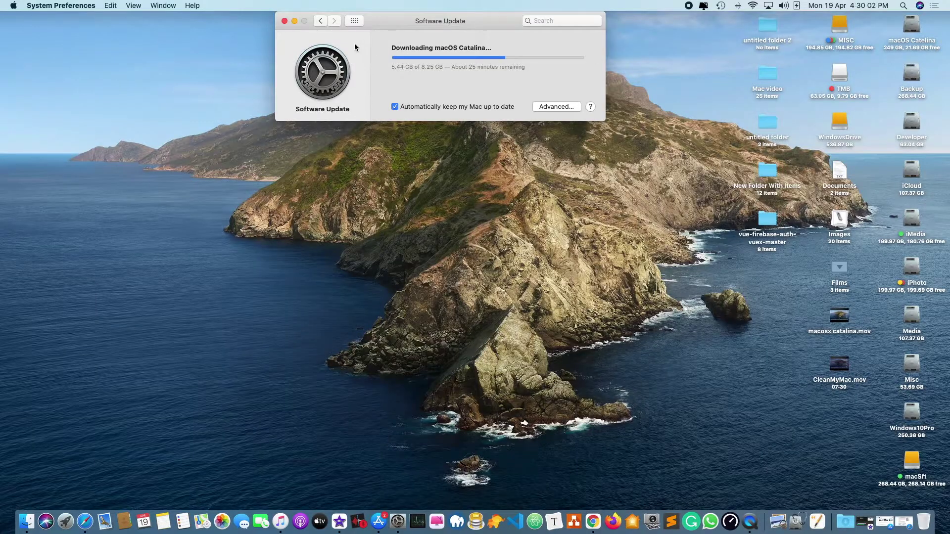
# Bring the Software Update window in front of the macOS Catalina installer and close it.
pyautogui.moveTo(521, 63)
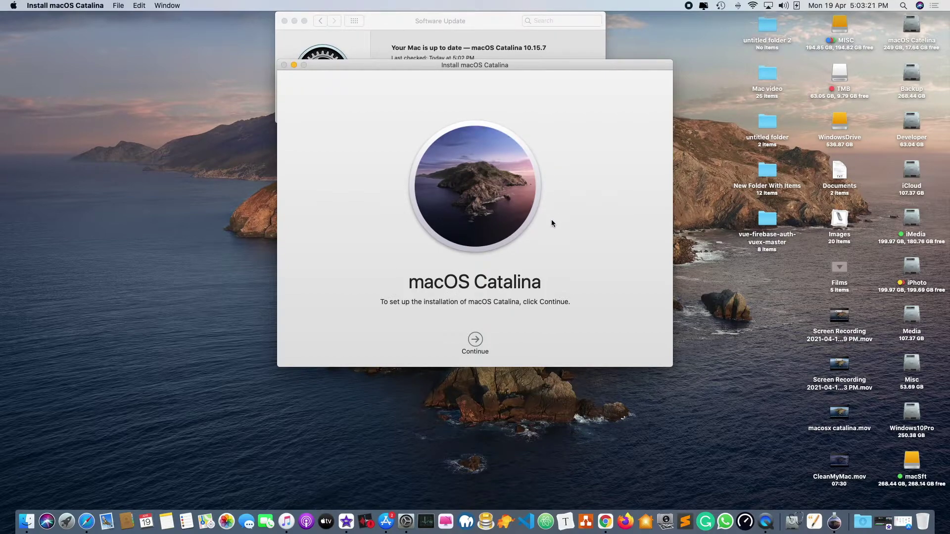
pyautogui.click(394, 41)
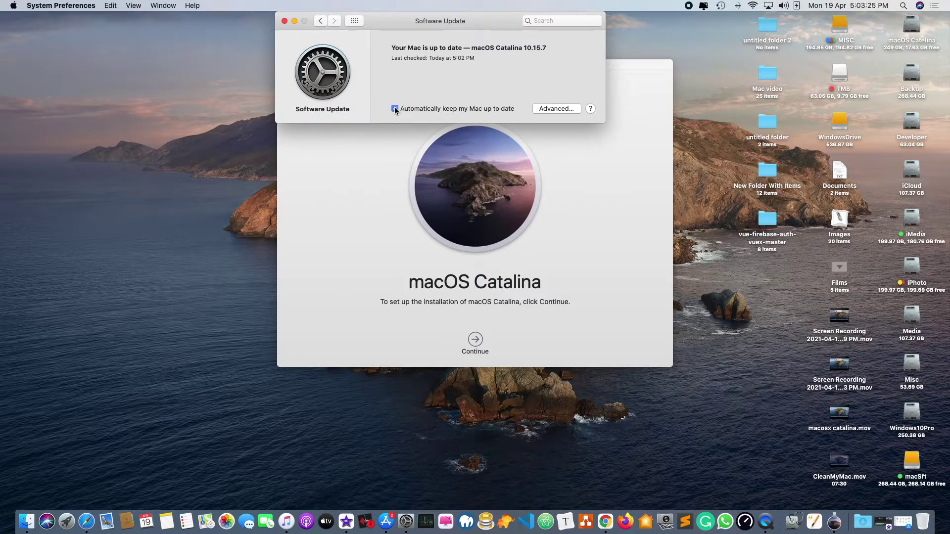
pyautogui.click(283, 21)
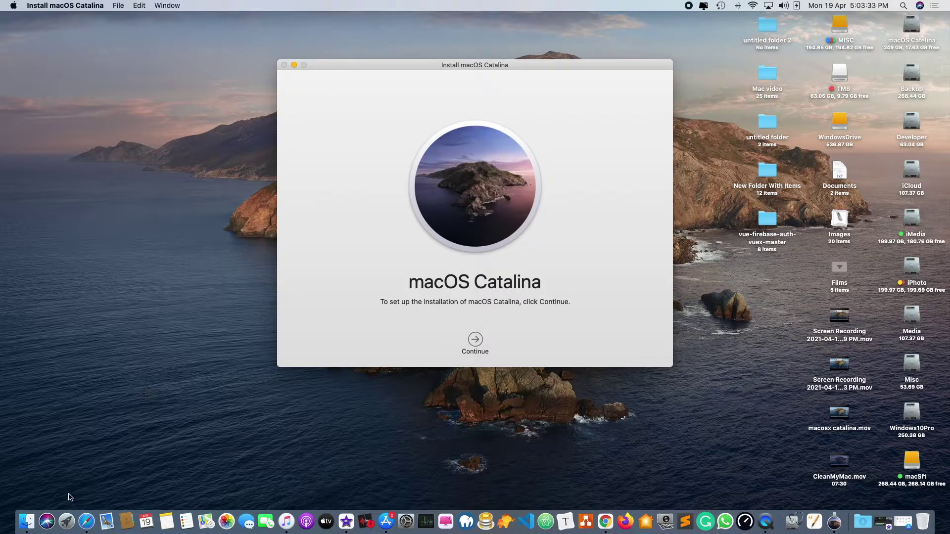
# Try to launch the Install macOS Catalina app from Launchpad and dismiss the alert.
pyautogui.click(68, 519)
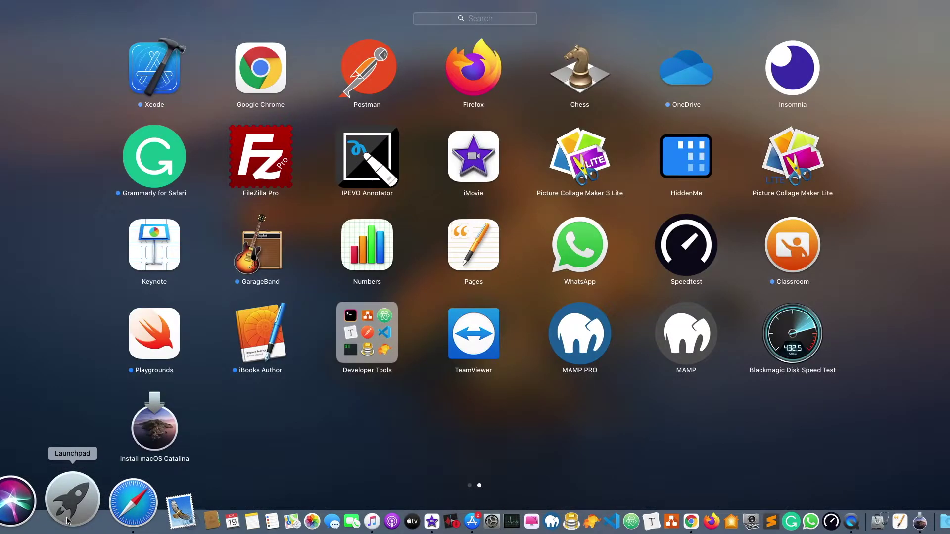
pyautogui.click(158, 416)
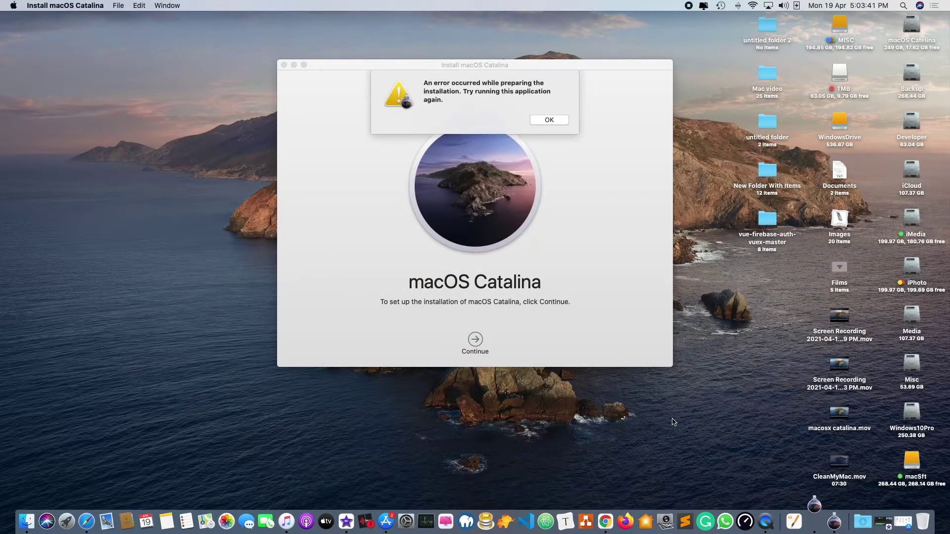
pyautogui.click(535, 120)
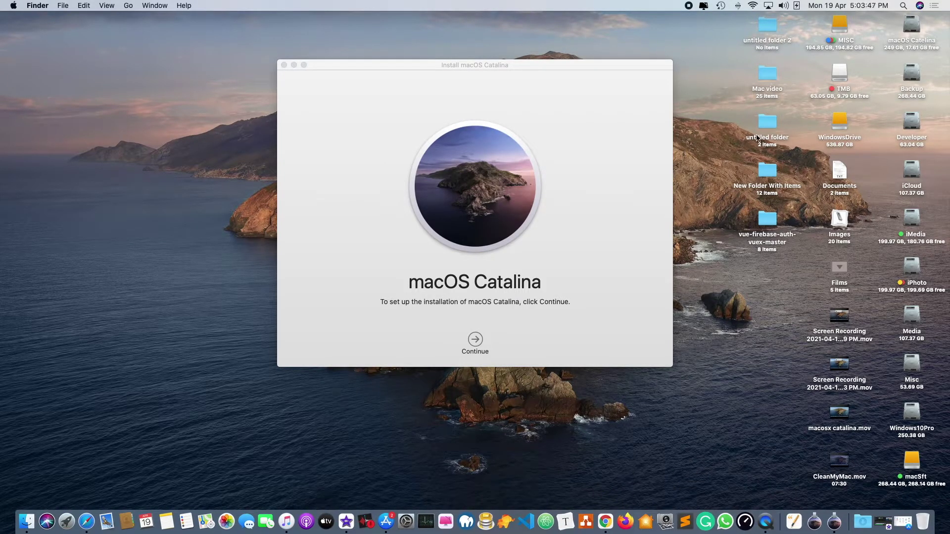
# Open the macOS Catelina drive in Finder, go to the Applications folder and enlarge the window.
pyautogui.click(926, 35)
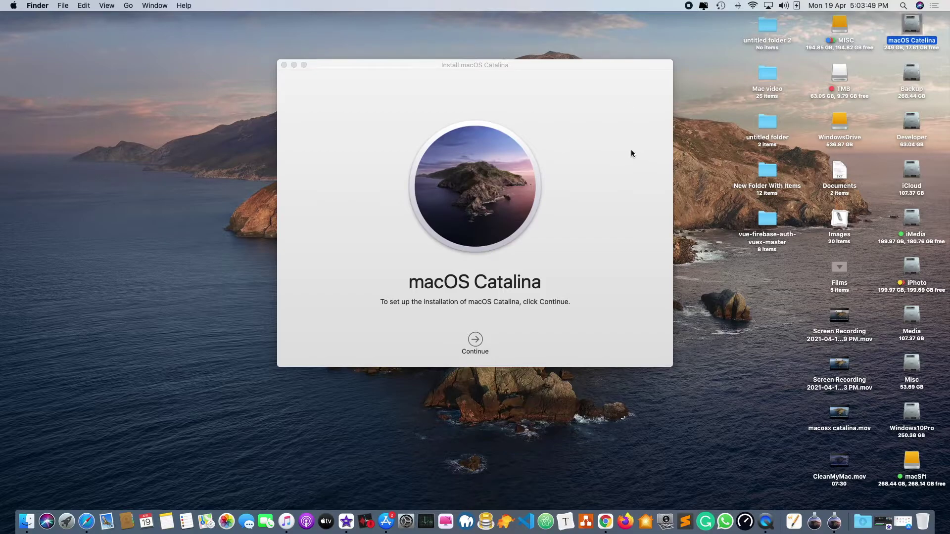
pyautogui.press('super+o')
pyautogui.click(338, 78)
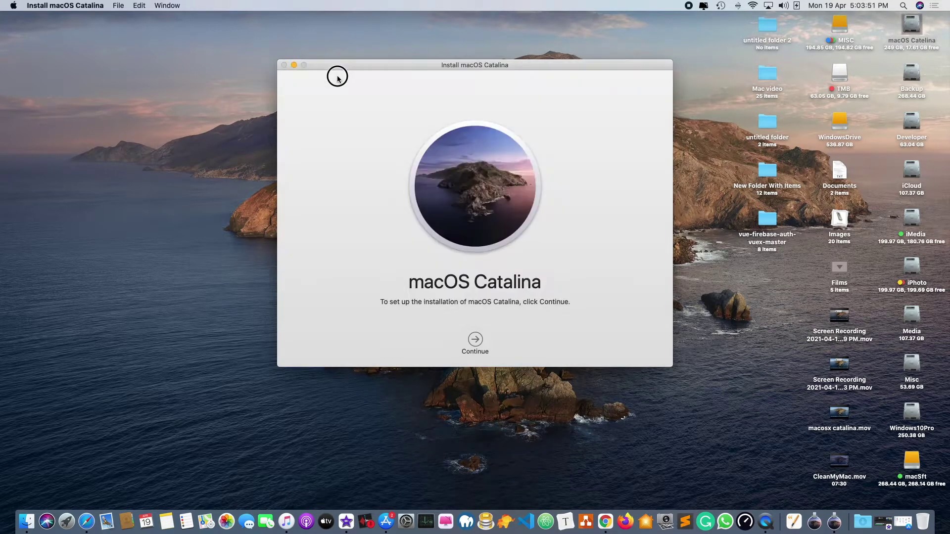
pyautogui.doubleClick(921, 31)
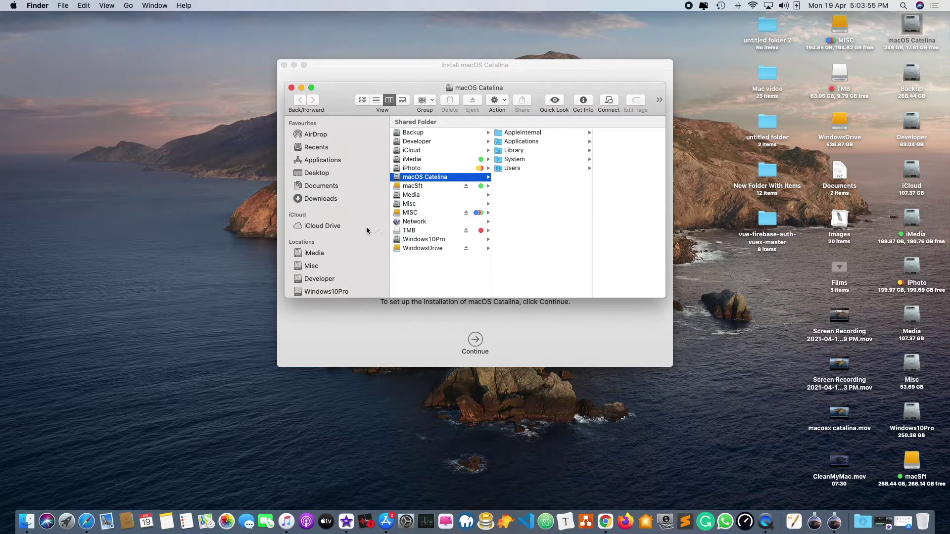
pyautogui.click(315, 184)
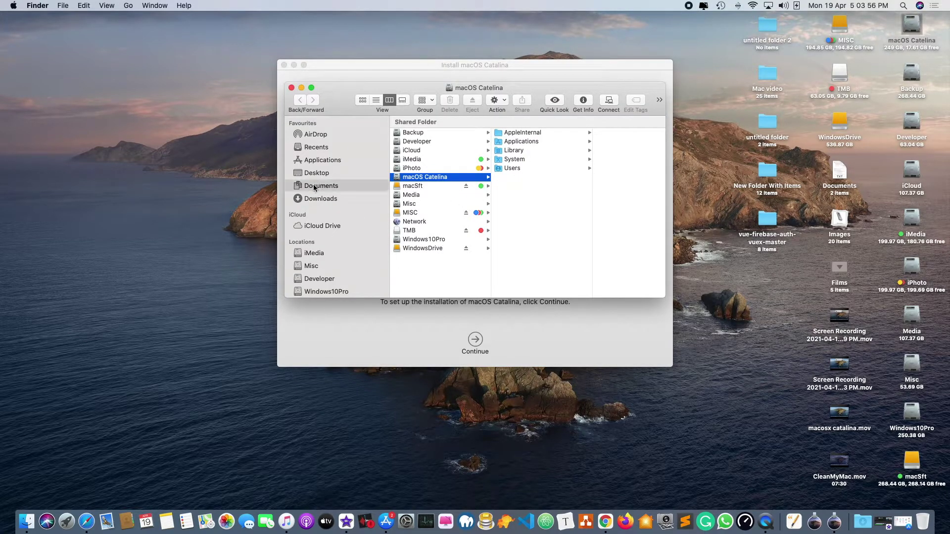
pyautogui.click(325, 162)
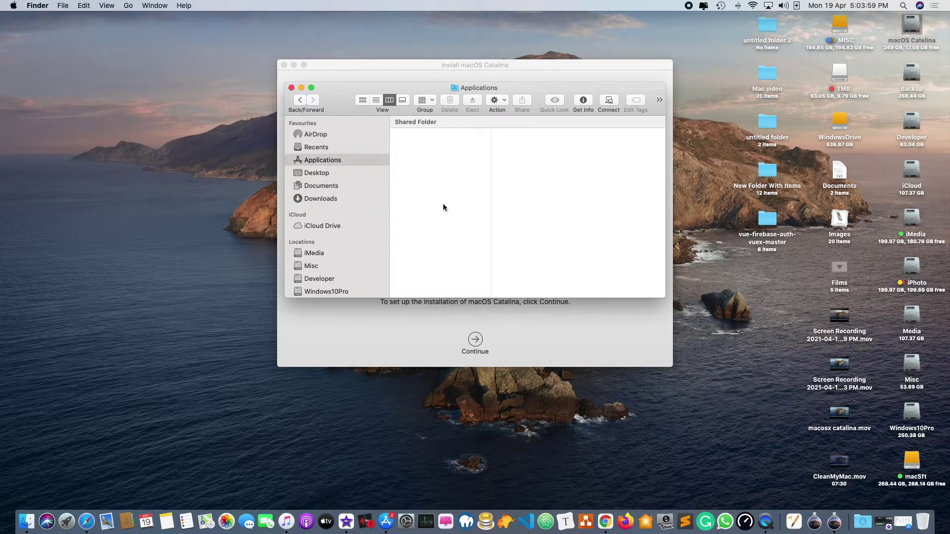
pyautogui.moveTo(661, 297); pyautogui.dragTo(795, 380)
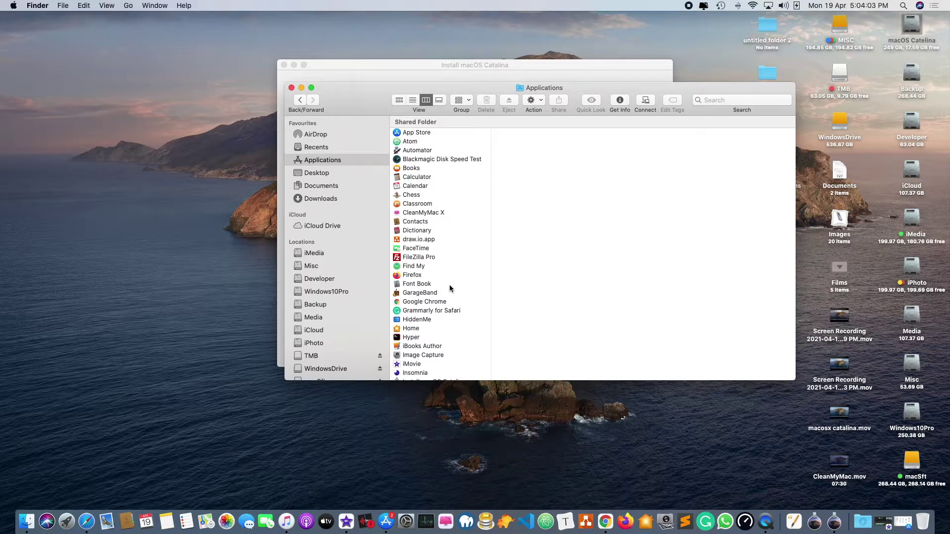
# Look through the Applications folder list for the macOS Catalina installer.
pyautogui.scroll(-1, 449, 284)
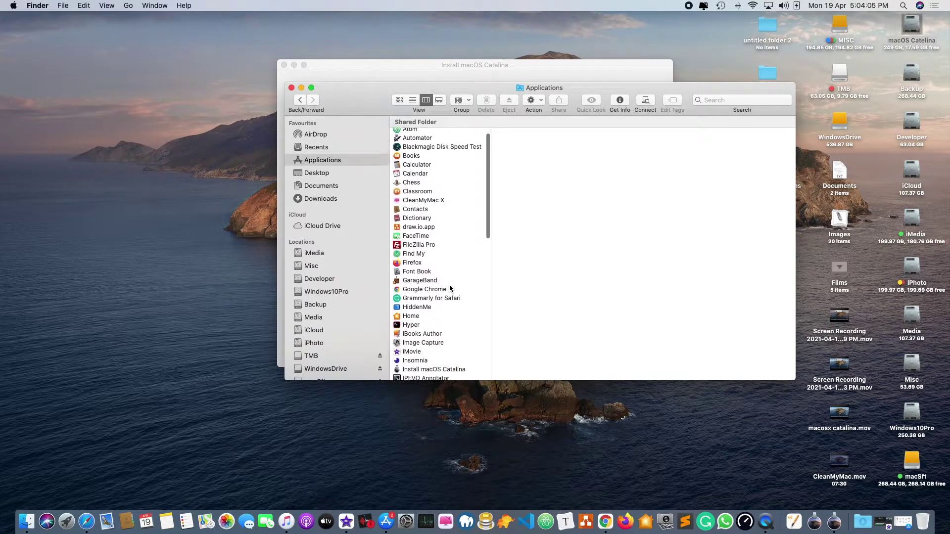
pyautogui.scroll(1, 449, 287)
pyautogui.scroll(-5, 449, 287)
pyautogui.scroll(-5, 449, 288)
pyautogui.scroll(-5, 449, 288)
pyautogui.scroll(-10, 449, 286)
pyautogui.scroll(-2, 451, 288)
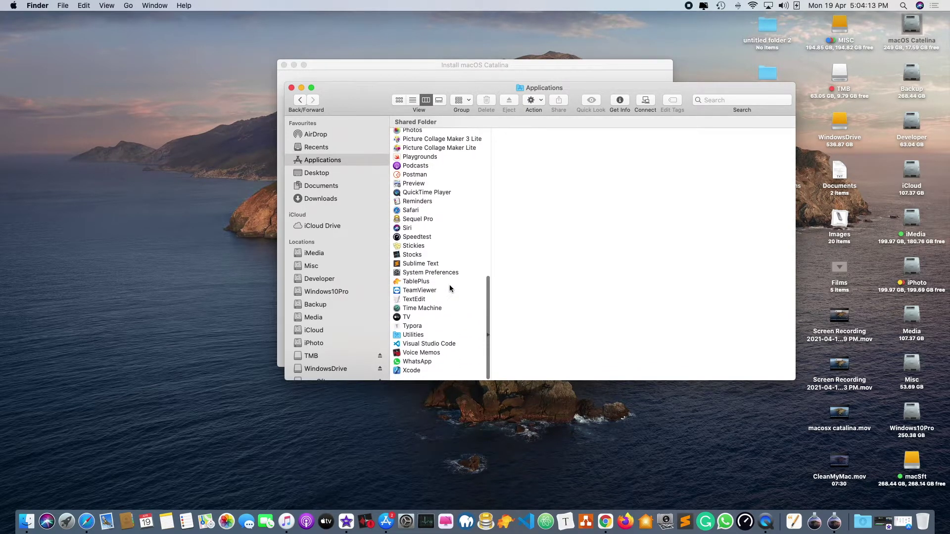
pyautogui.scroll(10, 450, 287)
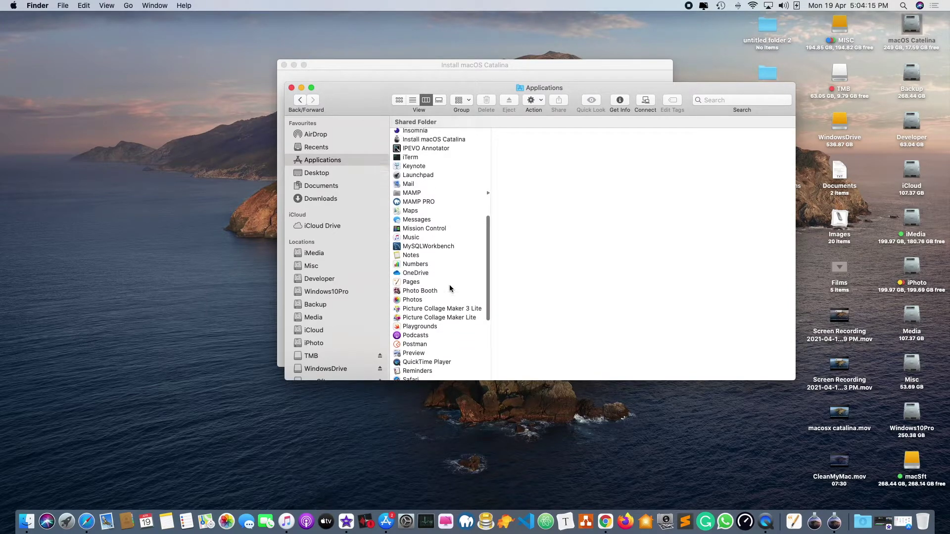
pyautogui.scroll(7, 449, 286)
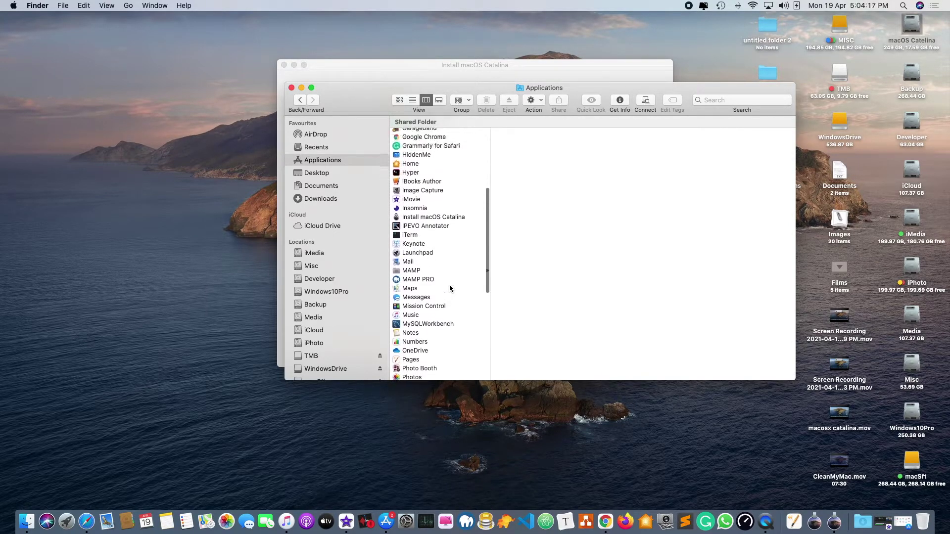
pyautogui.scroll(7, 449, 286)
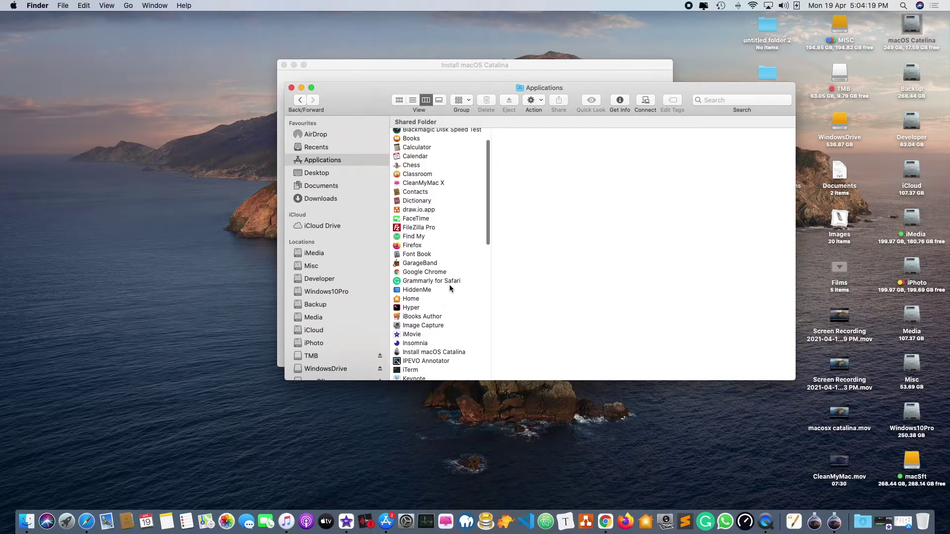
pyautogui.scroll(1, 449, 284)
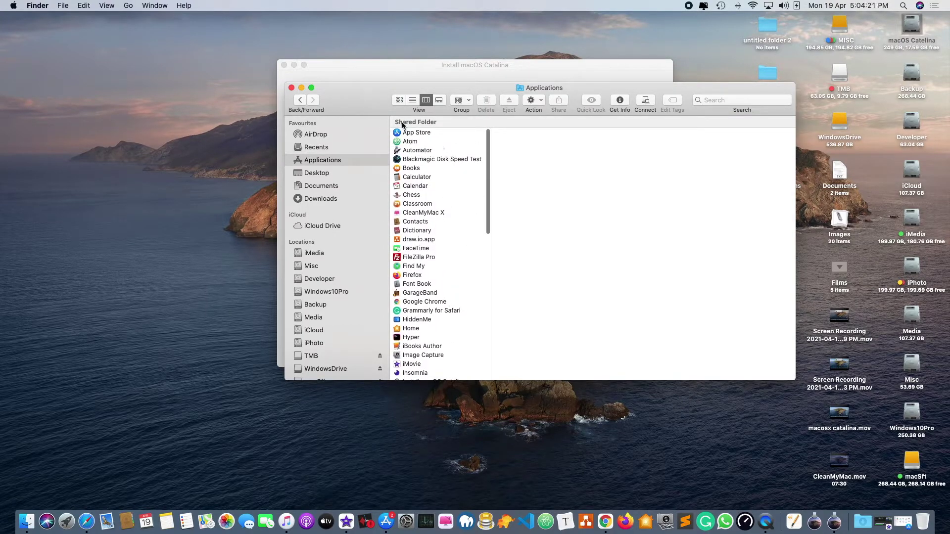
# Show the Applications folder as icons and copy the Install macOS Catalina app.
pyautogui.click(399, 100)
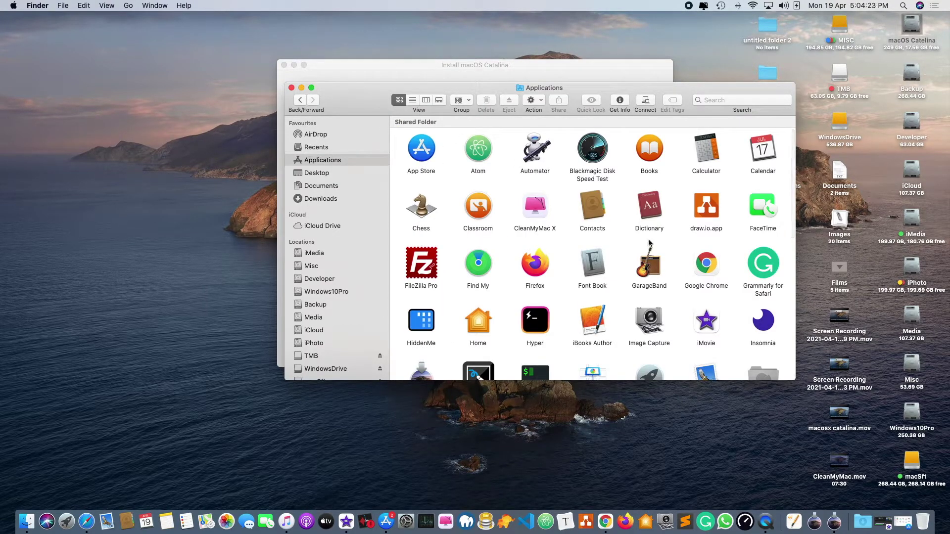
pyautogui.scroll(-3, 604, 284)
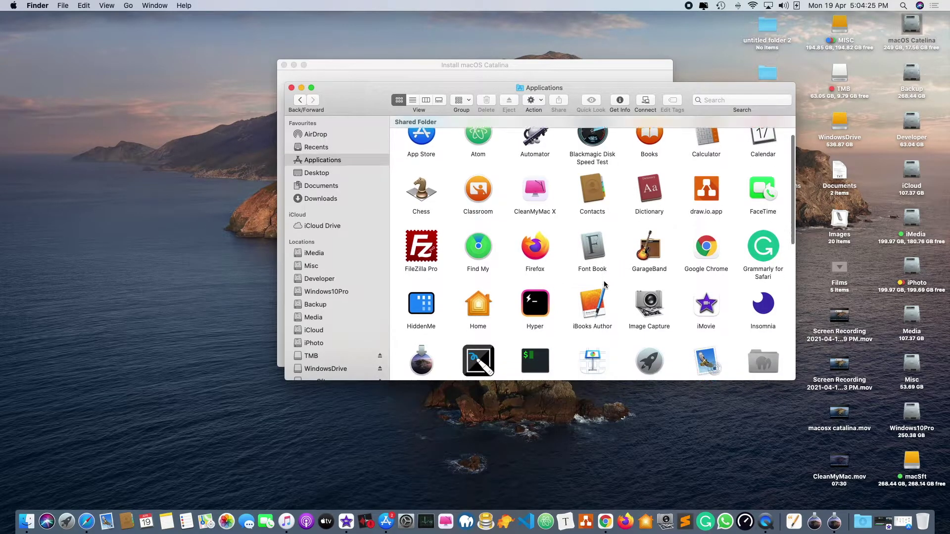
pyautogui.scroll(-4, 604, 284)
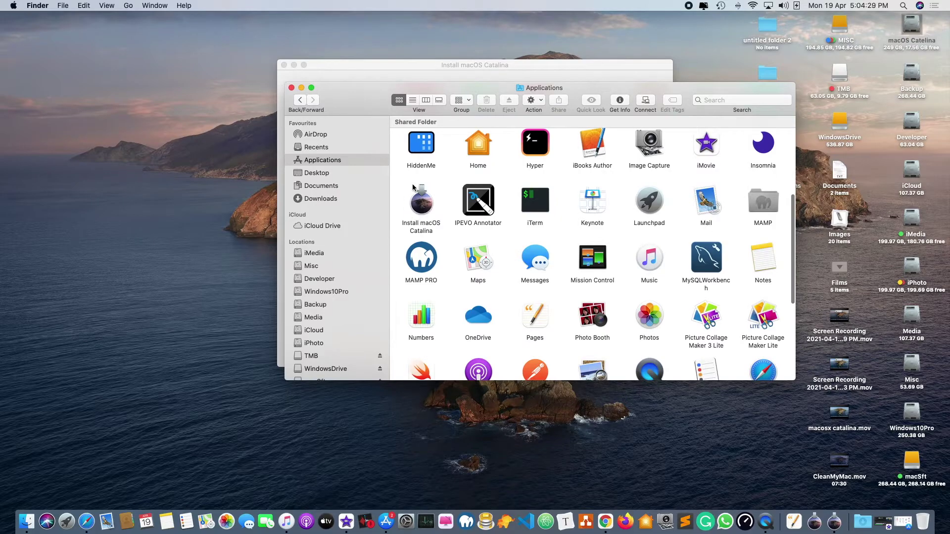
pyautogui.click(419, 213)
pyautogui.rightClick(419, 213)
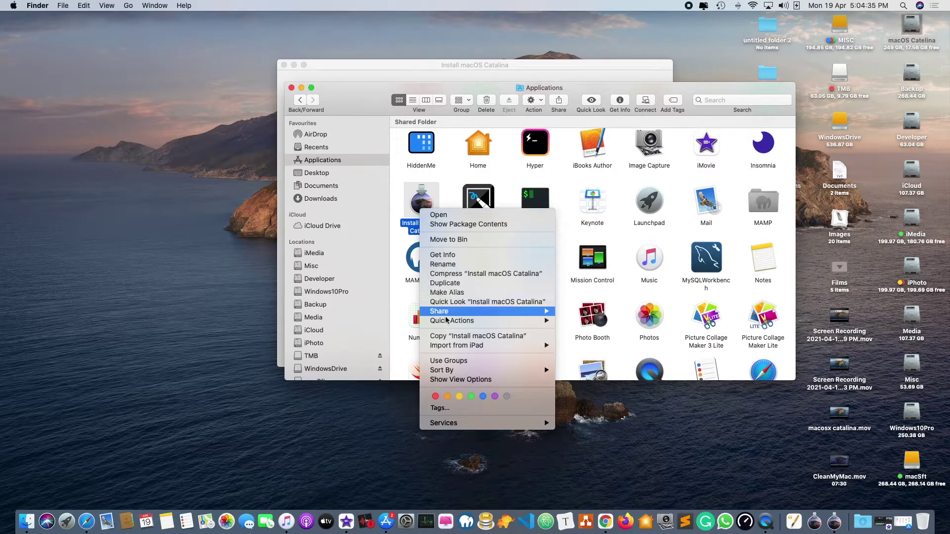
pyautogui.click(451, 340)
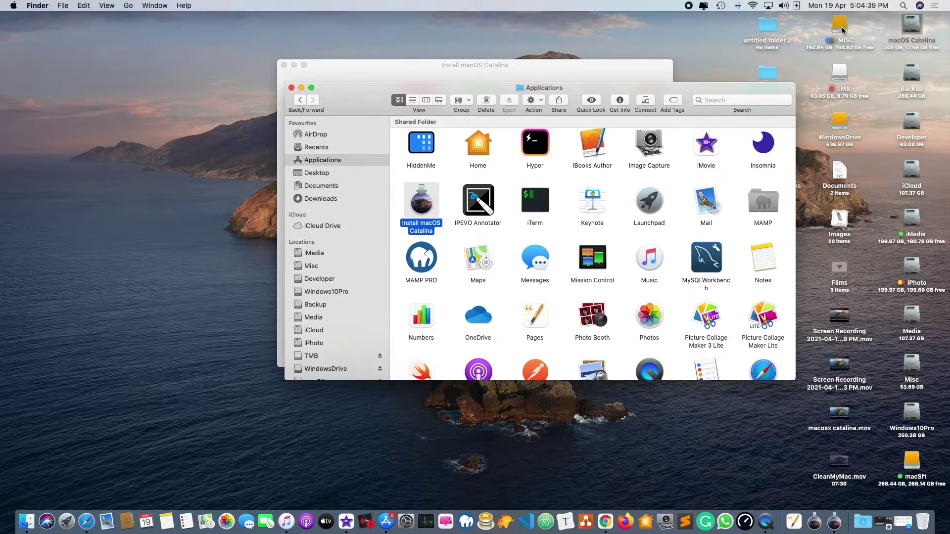
# Open the Only macOSX folder on the macSft drive in list view and paste the copied Install macOS Catalina app into it.
pyautogui.click(843, 30)
pyautogui.doubleClick(913, 461)
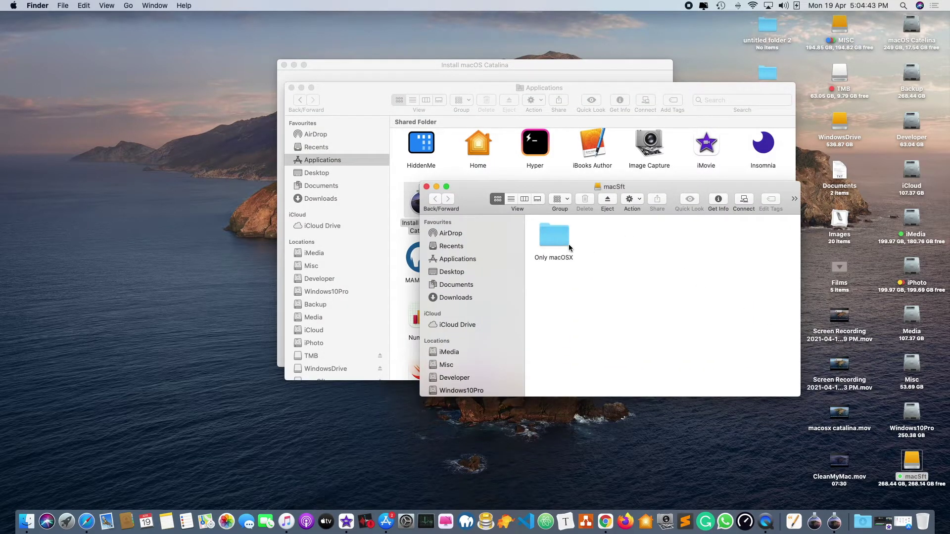
pyautogui.click(511, 199)
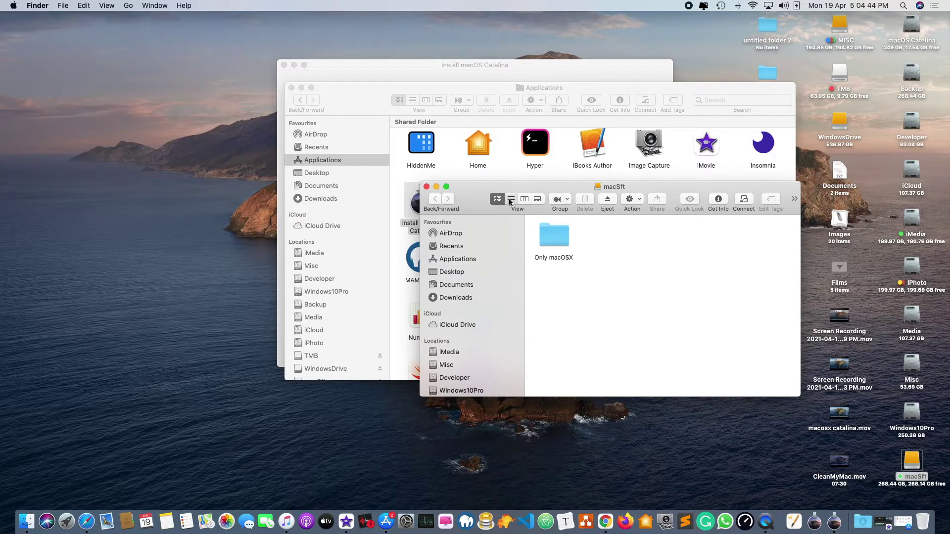
pyautogui.doubleClick(550, 232)
pyautogui.rightClick(560, 250)
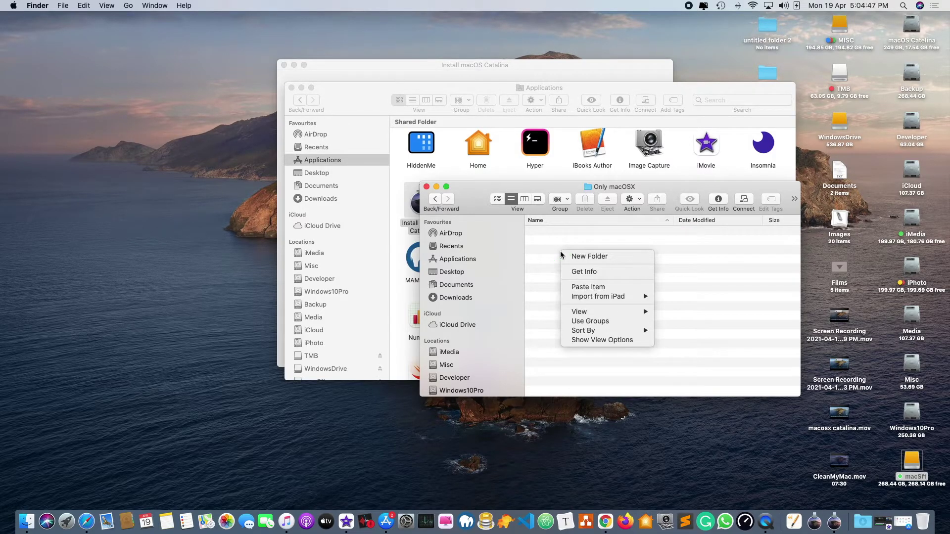
pyautogui.click(583, 287)
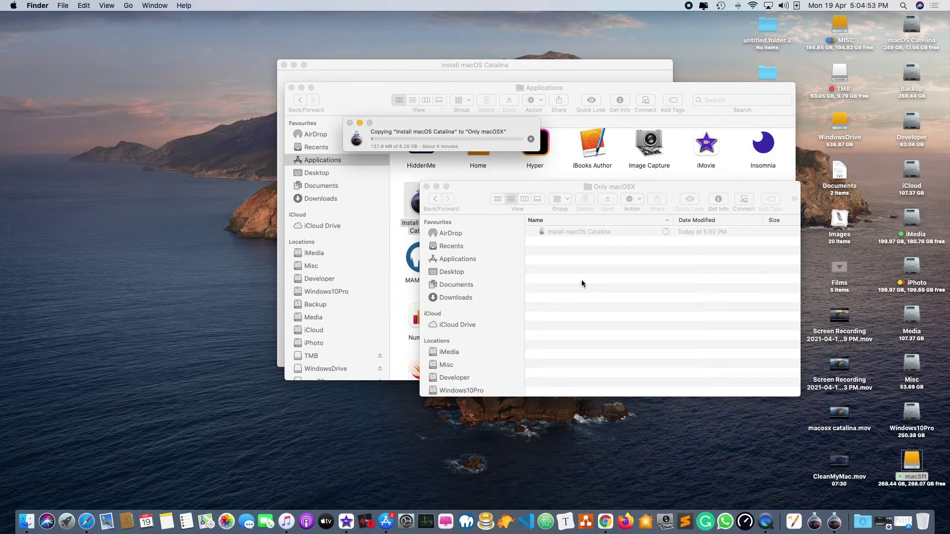
# Return to the macSft drive's root, expand the Only macOSX folder to check the copied installer, and close the window.
pyautogui.moveTo(474, 196); pyautogui.dragTo(468, 198)
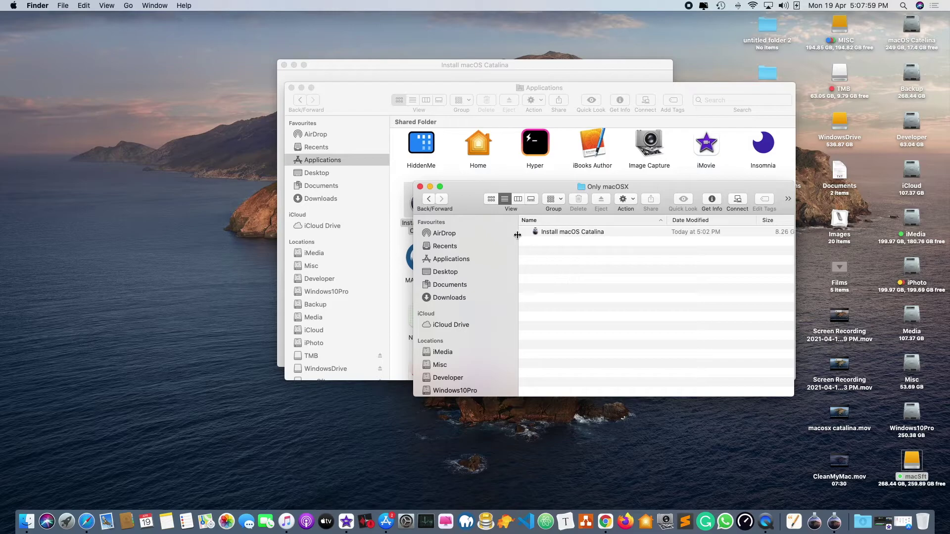
pyautogui.click(428, 199)
pyautogui.click(526, 232)
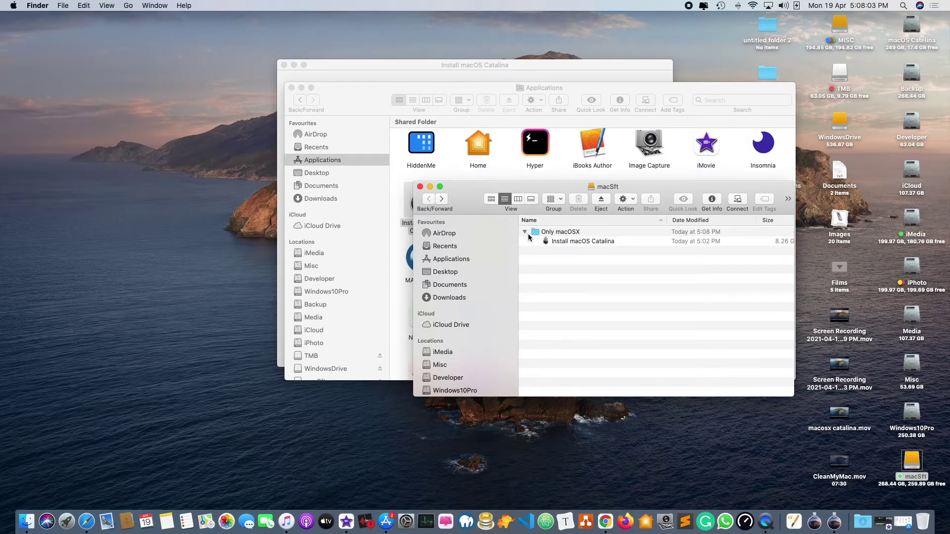
pyautogui.click(420, 187)
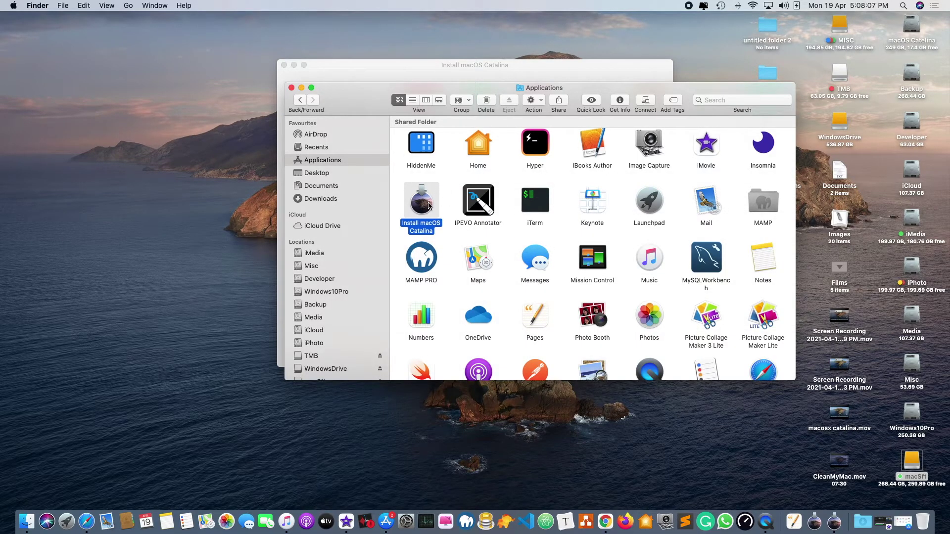
# Look over the original Install macOS Catalina app among the Applications icons and close the Applications window.
pyautogui.scroll(-3, 429, 206)
pyautogui.scroll(8, 435, 218)
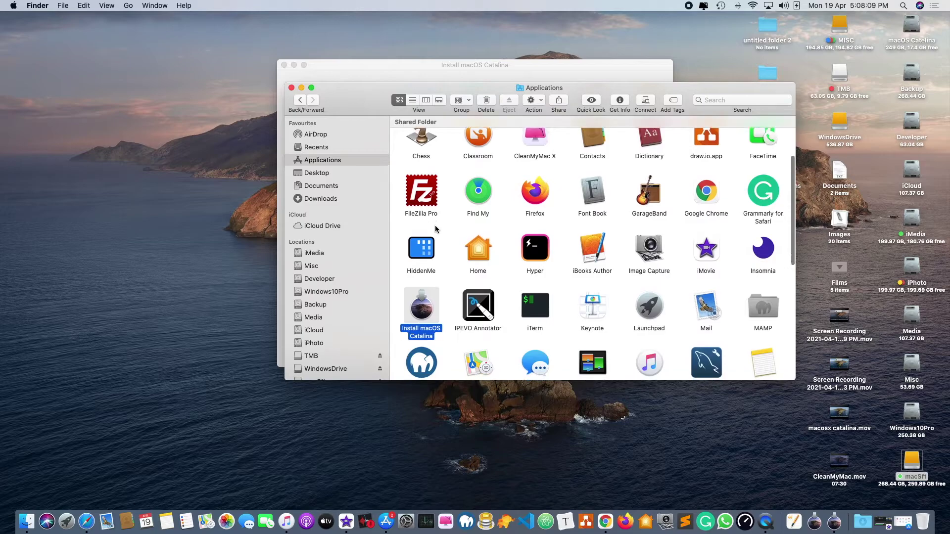
pyautogui.scroll(-3, 442, 232)
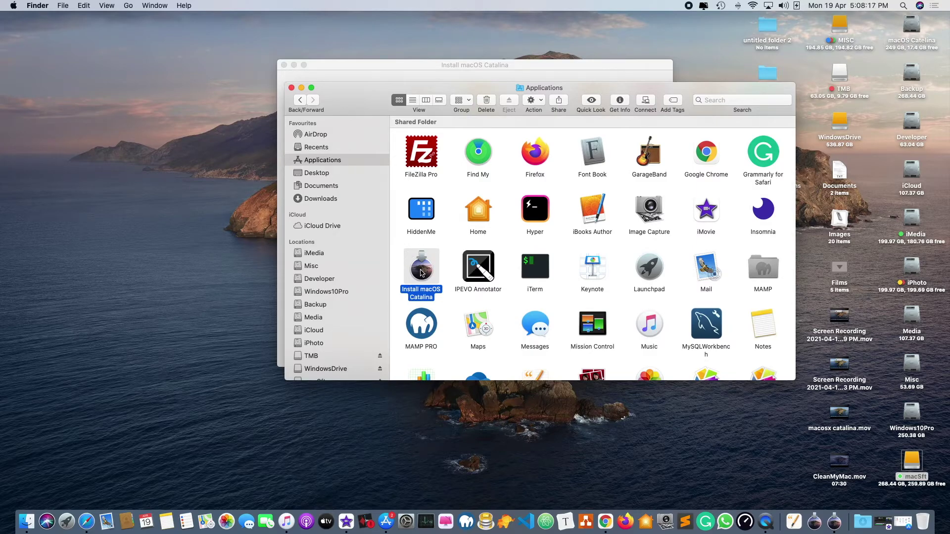
pyautogui.scroll(-2, 432, 272)
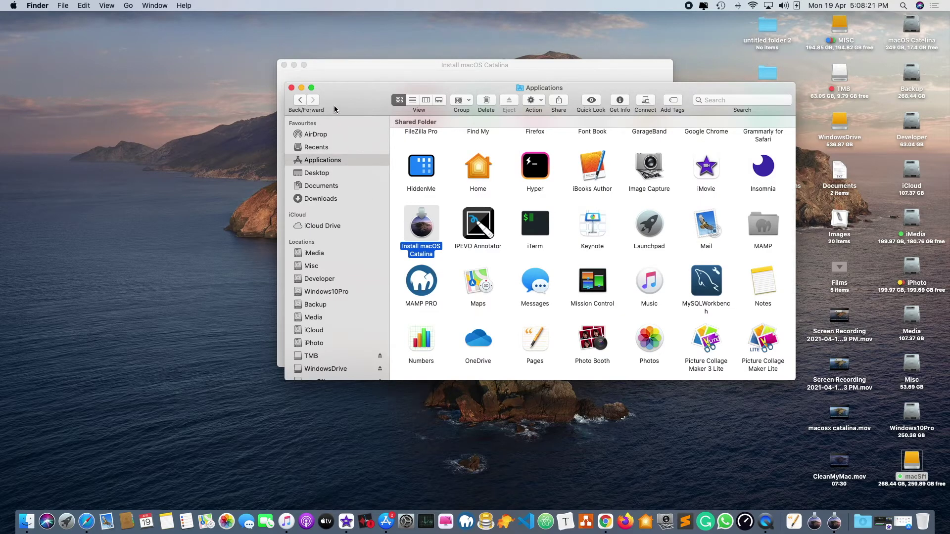
pyautogui.click(292, 87)
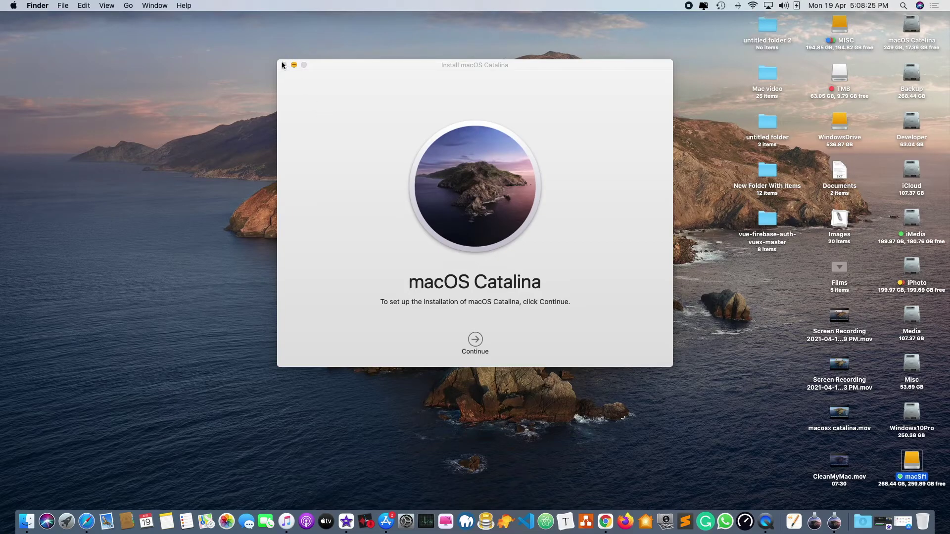
# Quit the Install macOS Catalina app and restore the minimised App Store window.
pyautogui.click(392, 194)
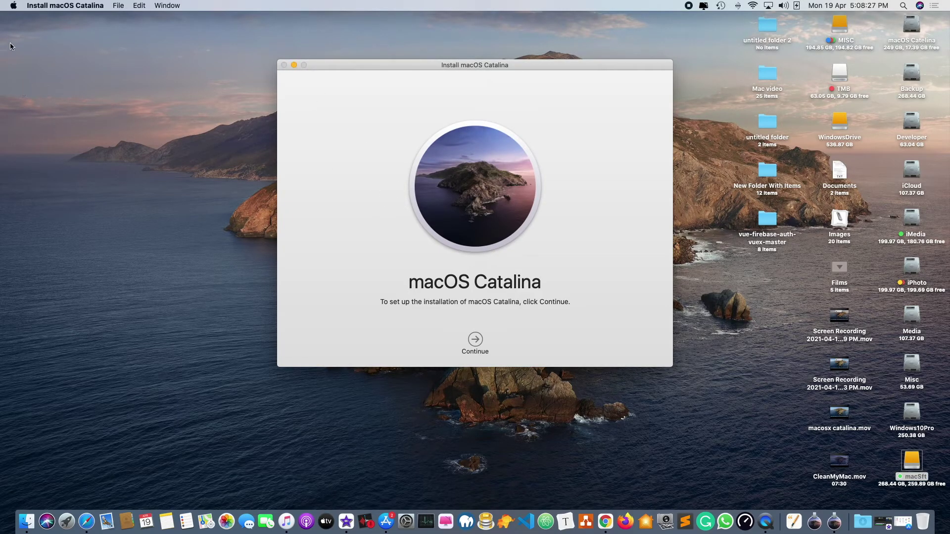
pyautogui.click(33, 6)
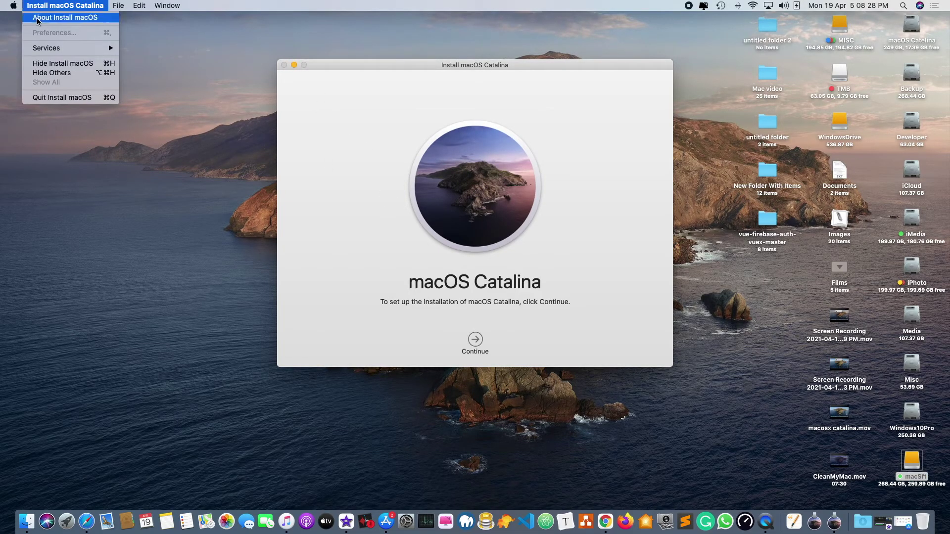
pyautogui.click(52, 97)
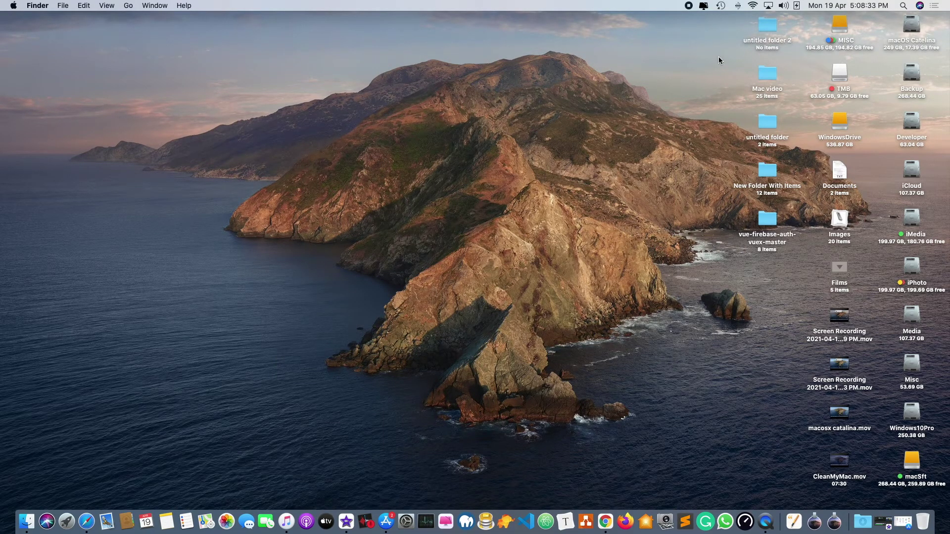
pyautogui.click(885, 520)
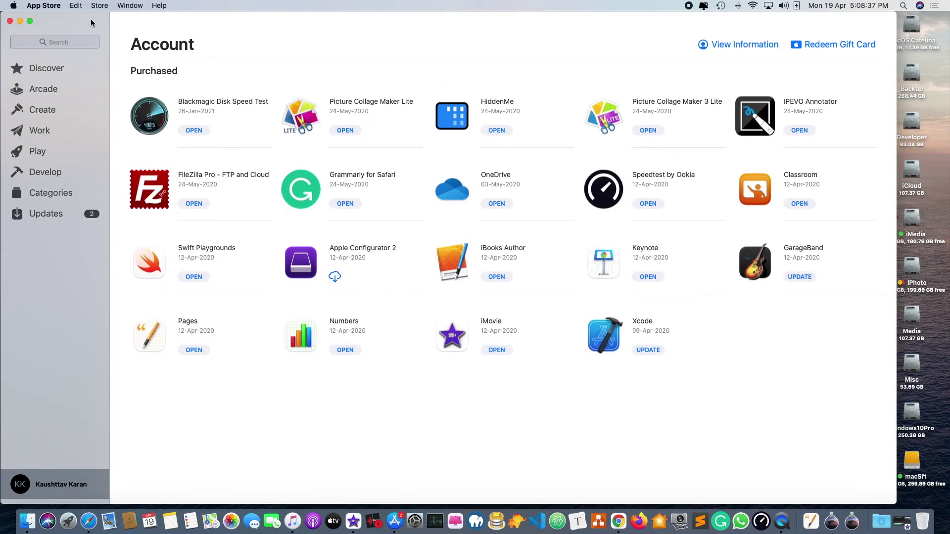